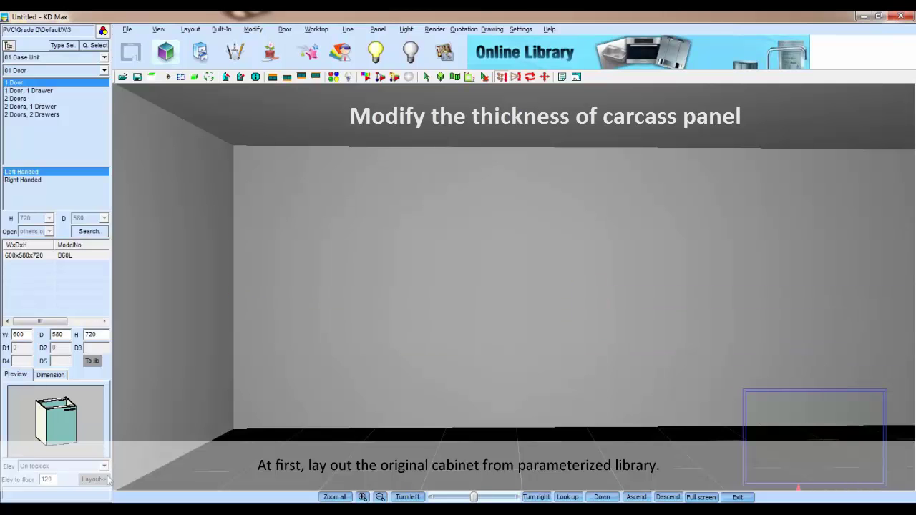
# Place B60L against the left wall and open its door to reveal the interior shelf.
pyautogui.click(329, 408)
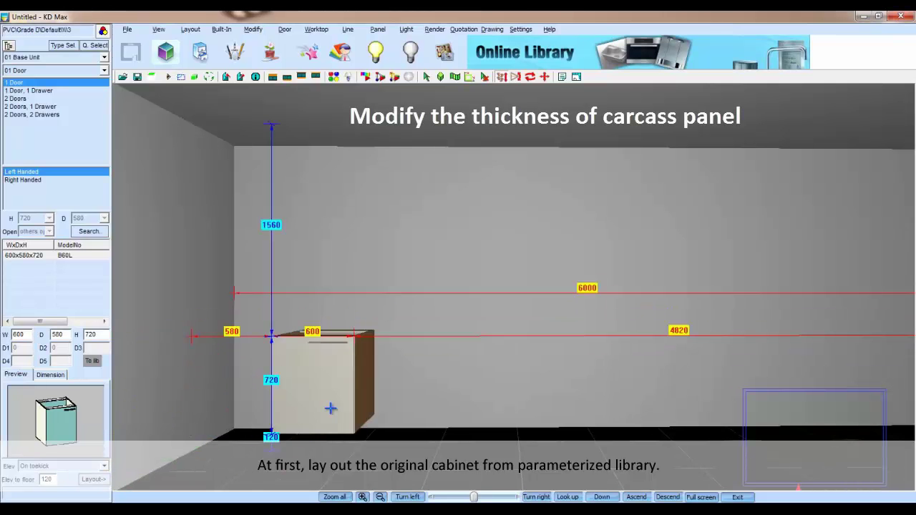
pyautogui.click(284, 29)
pyautogui.click(443, 71)
pyautogui.click(326, 365)
pyautogui.click(427, 297)
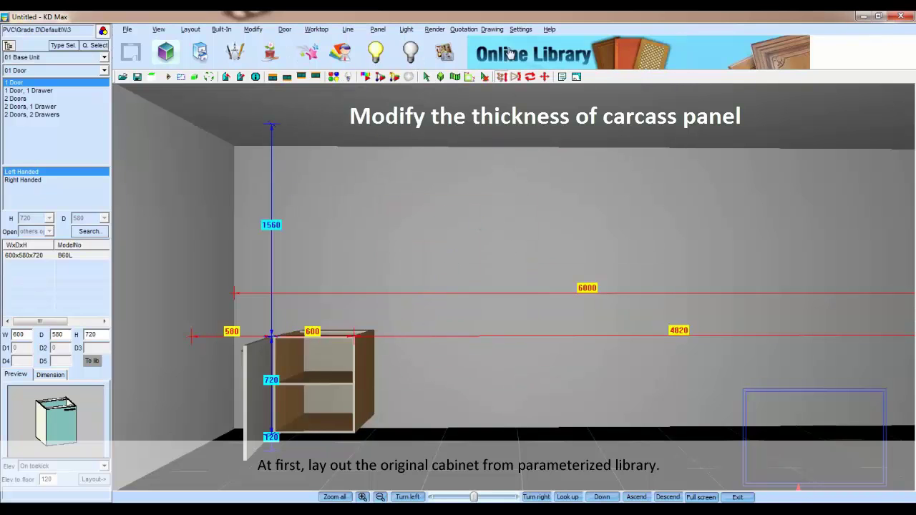
pyautogui.click(520, 30)
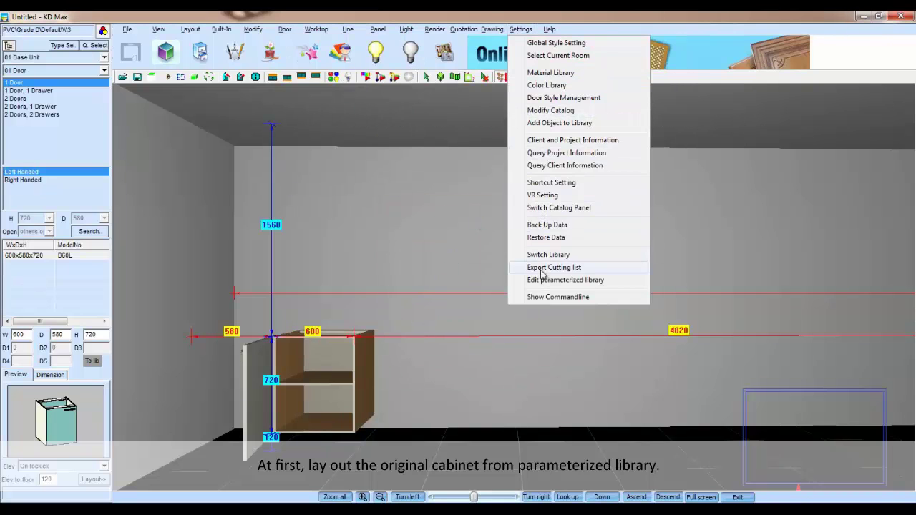
# Copy the BwwL unit in the parameterized library as BwwL-2.
pyautogui.click(542, 279)
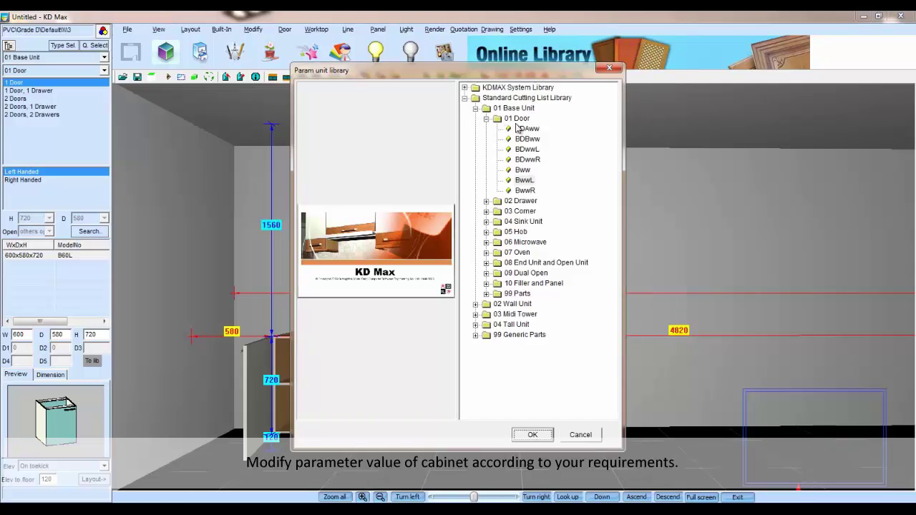
pyautogui.rightClick(524, 180)
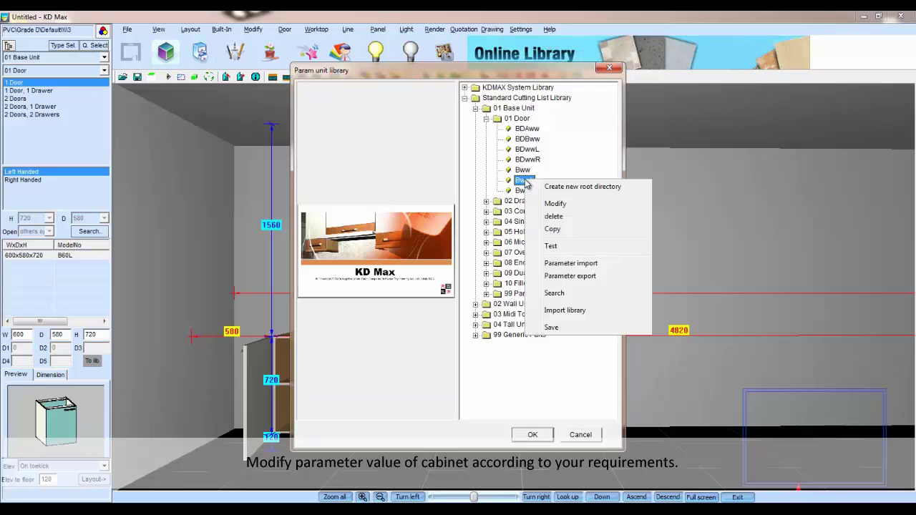
pyautogui.click(551, 230)
pyautogui.write('BwwL-2')
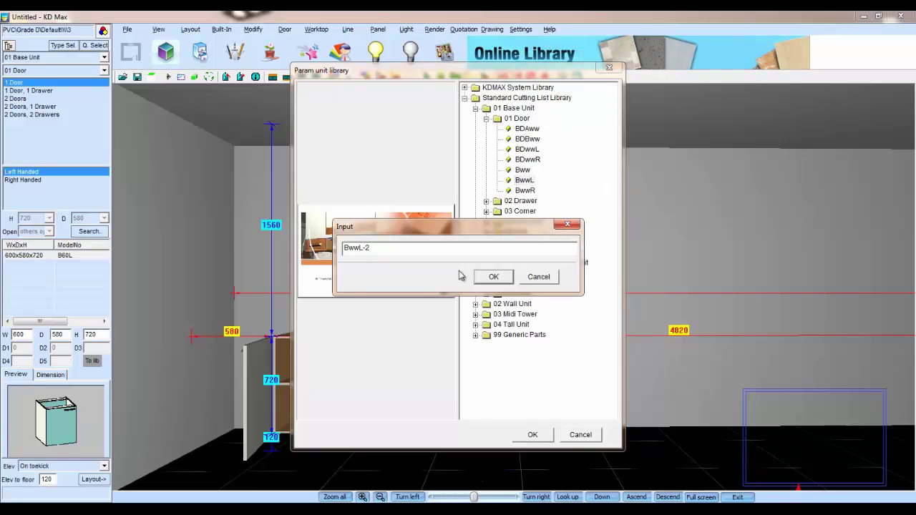
pyautogui.click(493, 278)
# Change BwwL-2's carcass panel thickness A1 from 16 to 18 mm and save the unit.
pyautogui.doubleClick(523, 199)
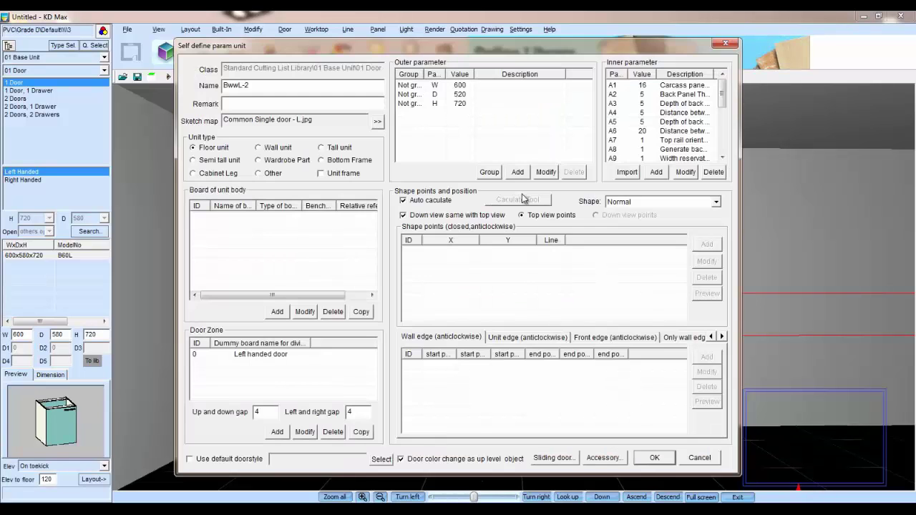
pyautogui.doubleClick(643, 88)
pyautogui.press('BackSpace')
pyautogui.write('8')
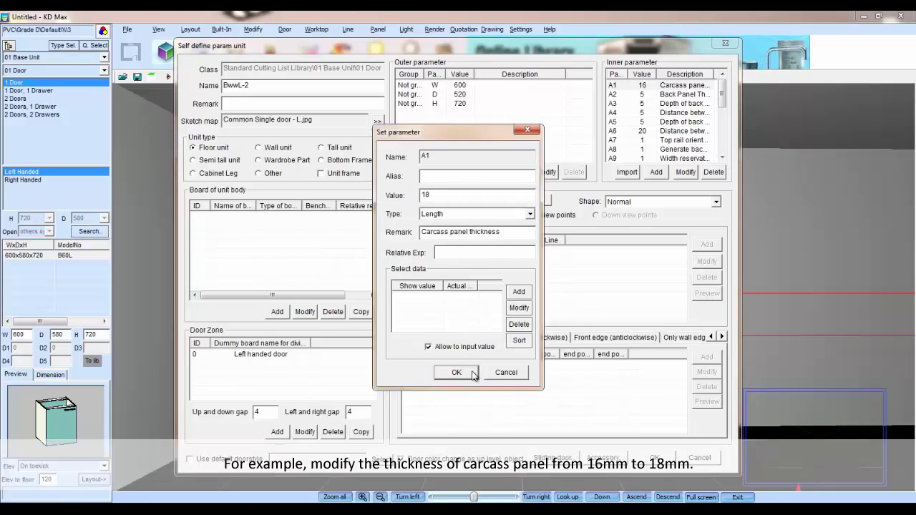
pyautogui.click(474, 373)
pyautogui.click(654, 457)
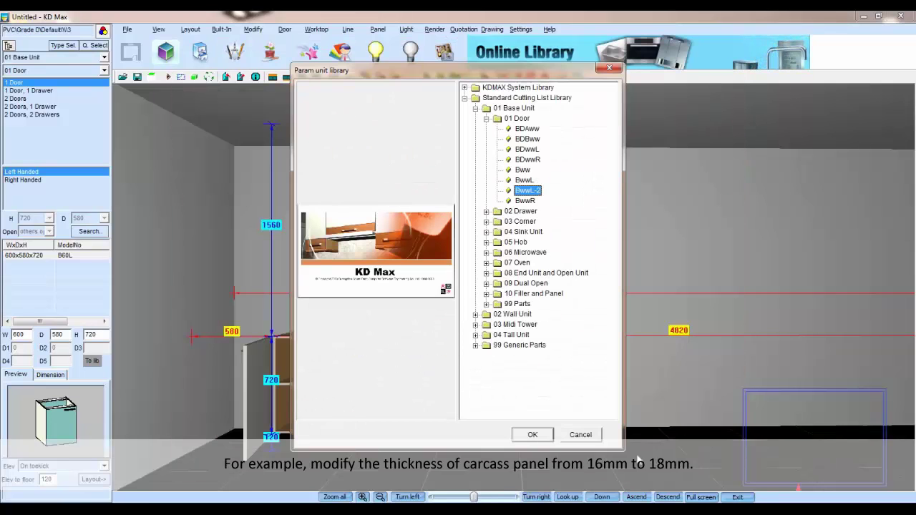
# Close the parameterized library, saving changes, and show the command line.
pyautogui.click(537, 435)
pyautogui.click(514, 306)
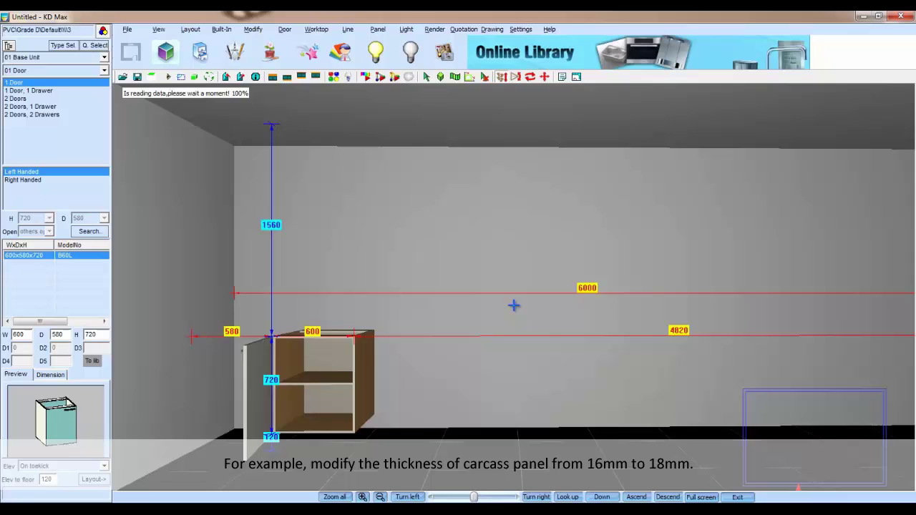
pyautogui.click(519, 30)
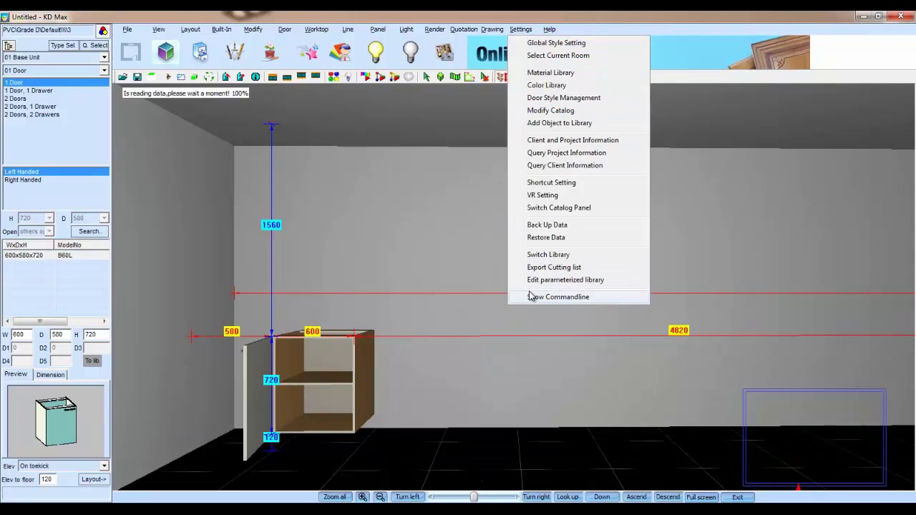
pyautogui.click(529, 296)
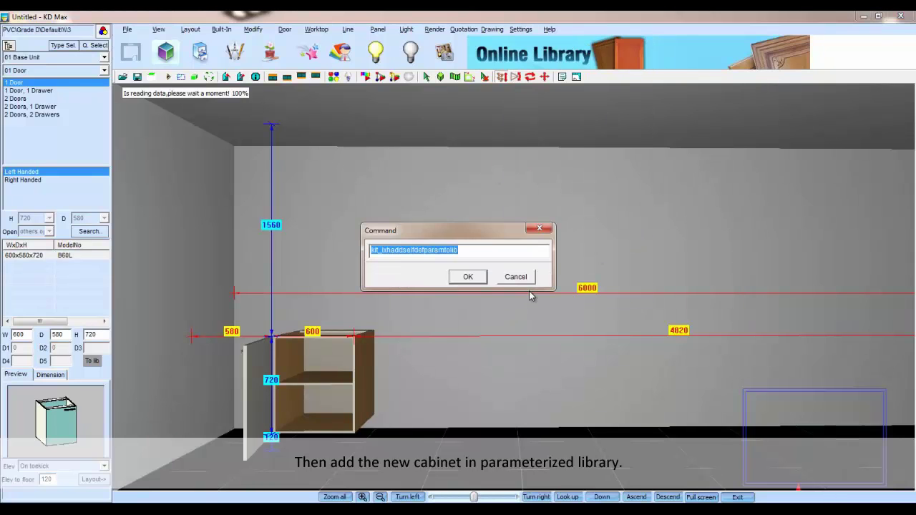
# Add BwwL-2 to the product library as BL60-2 under 01 Base Unit-test.
pyautogui.click(462, 278)
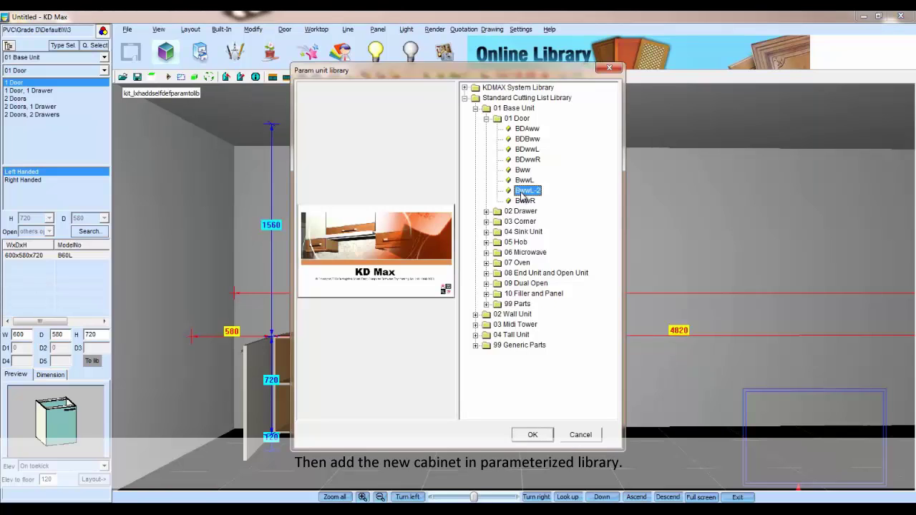
pyautogui.click(532, 433)
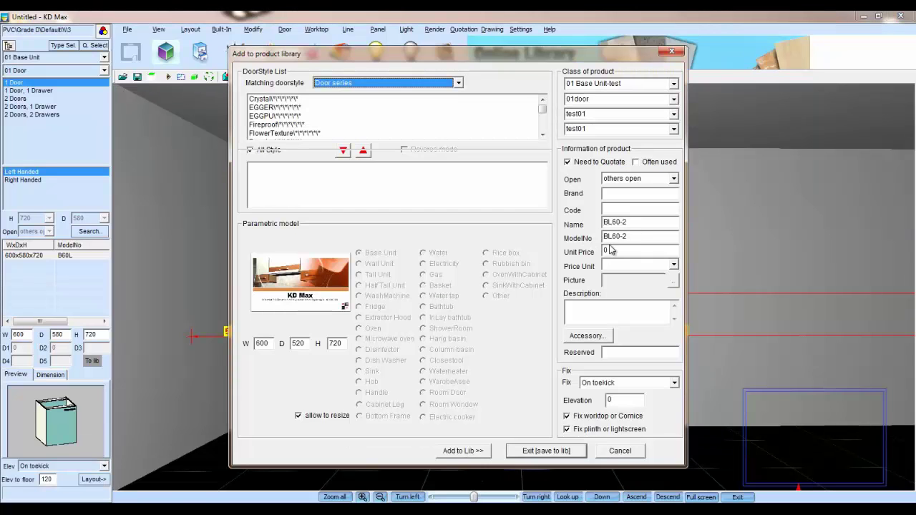
pyautogui.click(473, 450)
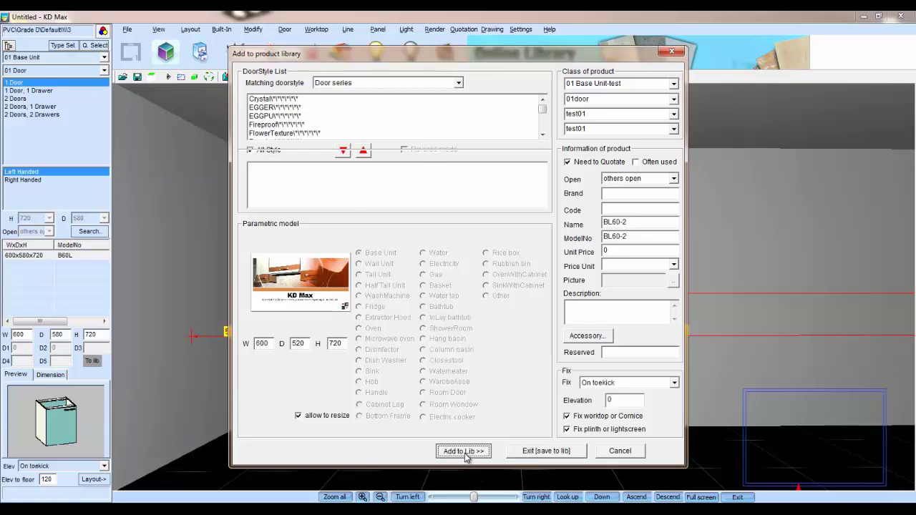
pyautogui.press('Return')
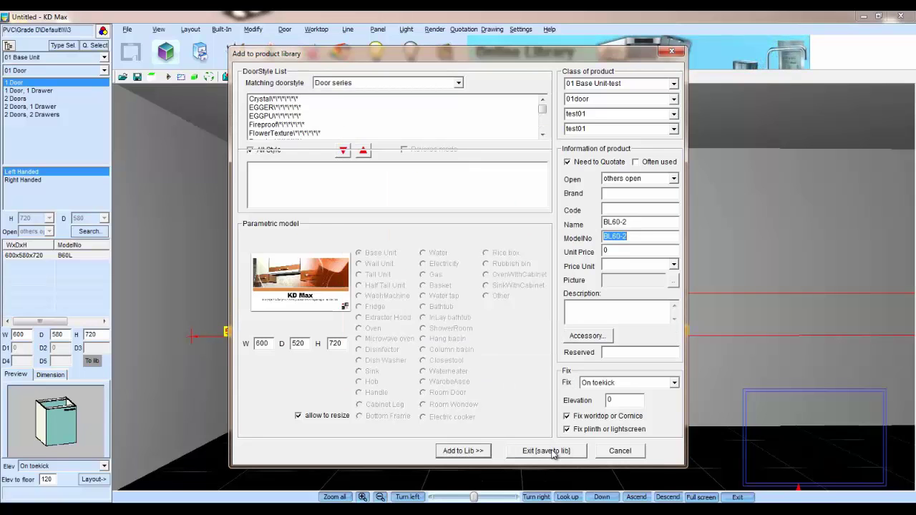
pyautogui.click(555, 452)
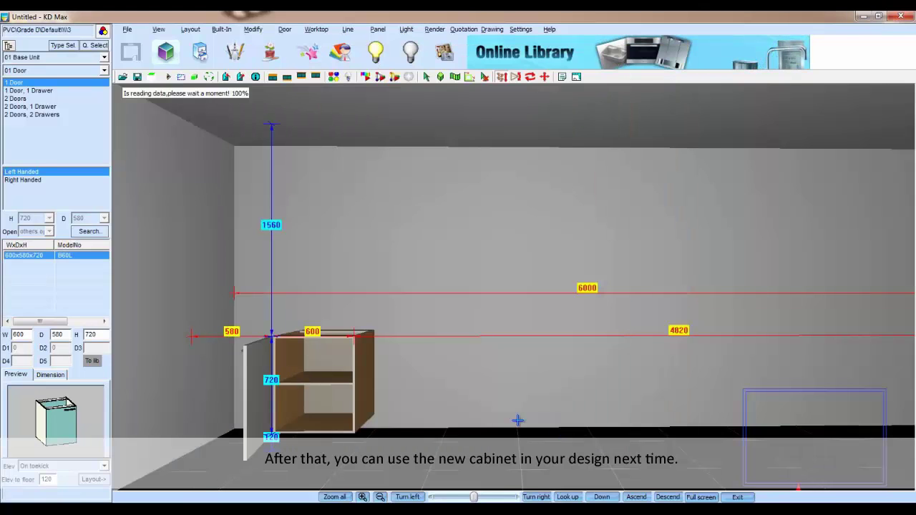
# Place BL60-2 from 01 Base Unit-test right of B60L and open its door.
pyautogui.click(66, 57)
pyautogui.click(45, 73)
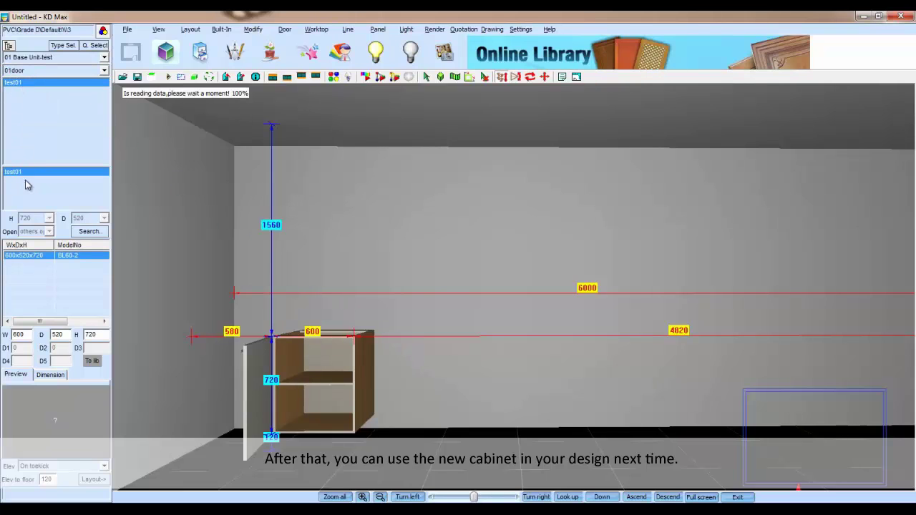
pyautogui.click(93, 479)
pyautogui.click(468, 401)
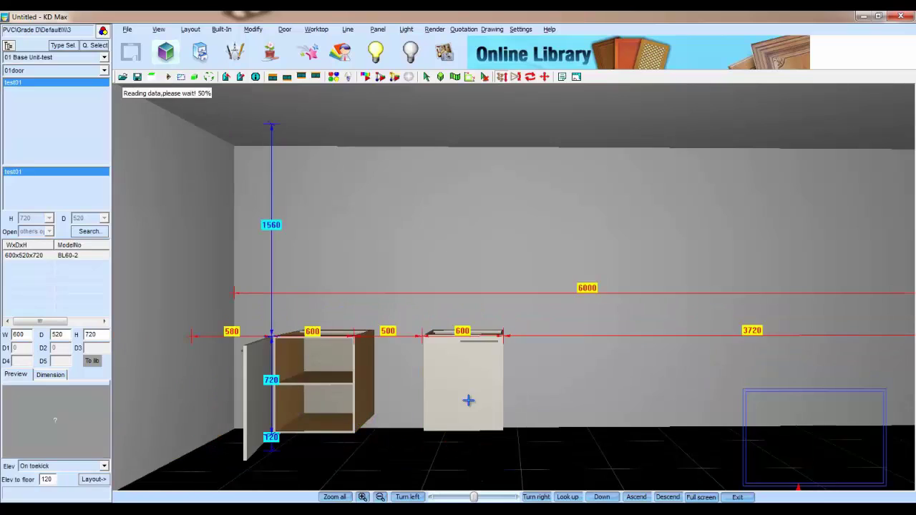
pyautogui.click(284, 30)
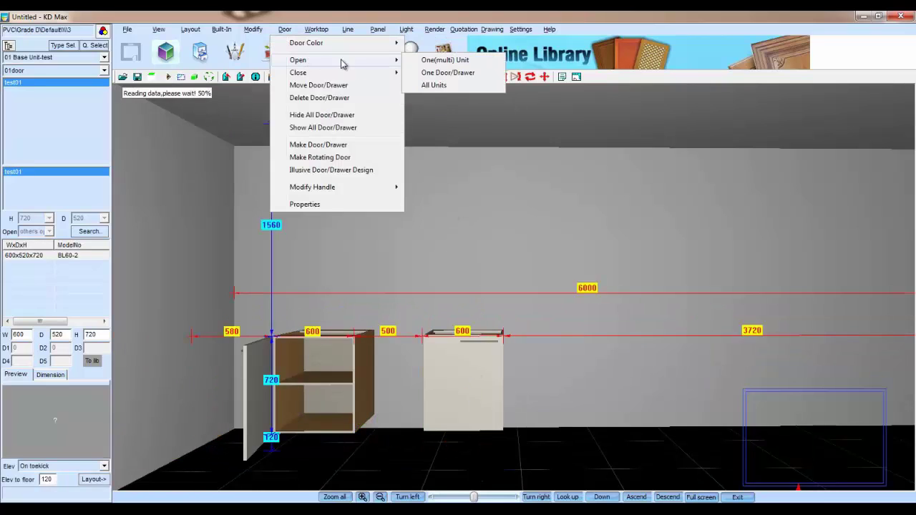
pyautogui.click(447, 62)
pyautogui.click(442, 359)
pyautogui.click(435, 301)
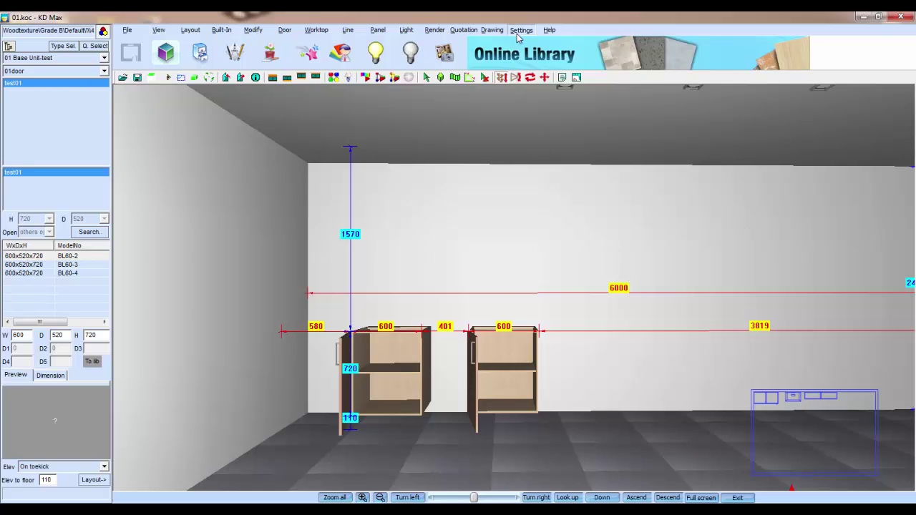
# Export the cutting list for both cabinets, confirming the area unit.
pyautogui.click(520, 29)
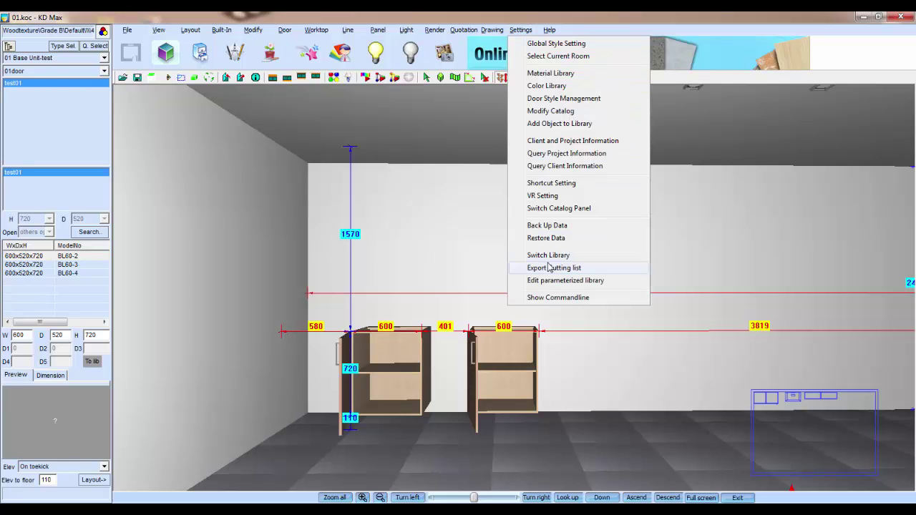
pyautogui.click(544, 266)
pyautogui.click(467, 276)
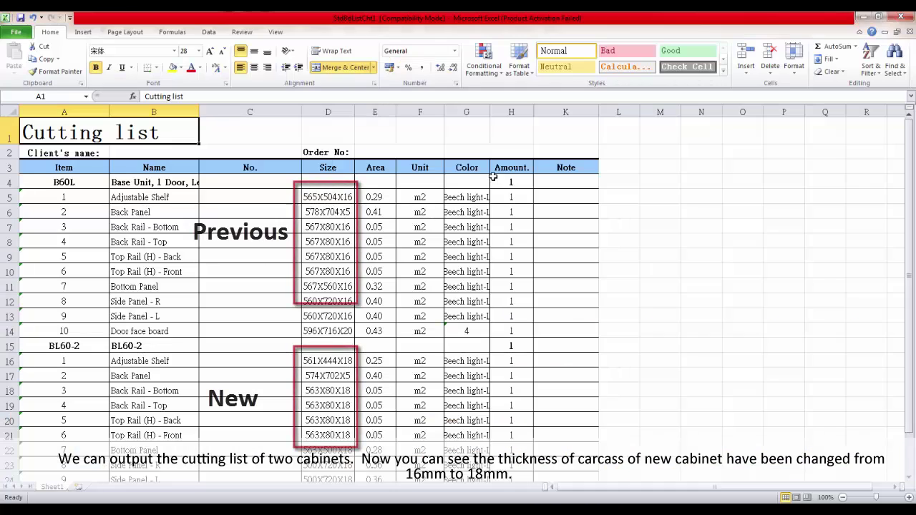
# Widen column G (Color) so the full colour names show.
pyautogui.moveTo(490, 113); pyautogui.dragTo(535, 112)
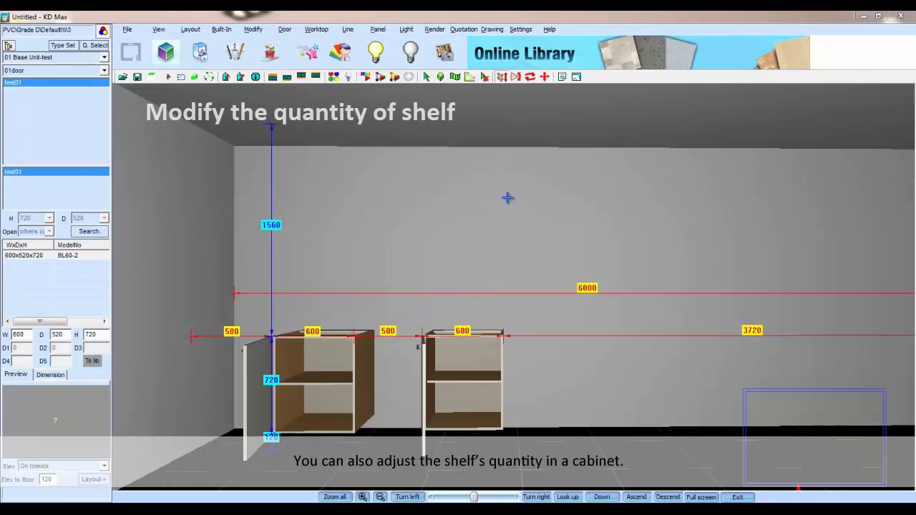
# Copy the BwwL cabinet in the parameterized library as BwwL-3.
pyautogui.click(520, 31)
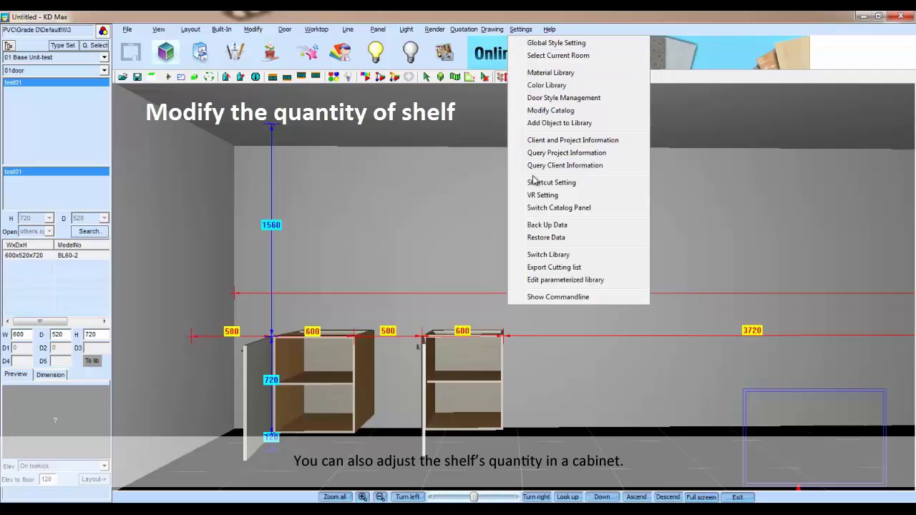
pyautogui.click(544, 279)
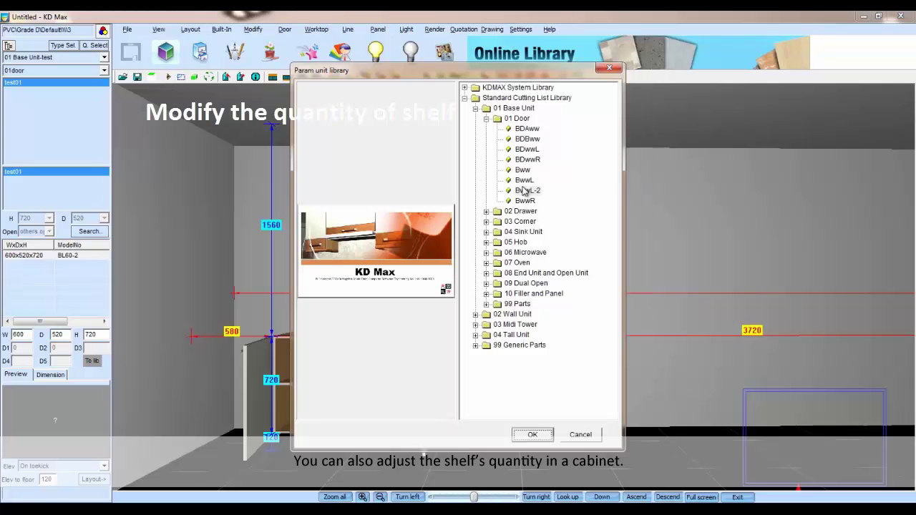
pyautogui.click(524, 181)
pyautogui.rightClick(523, 181)
pyautogui.click(611, 231)
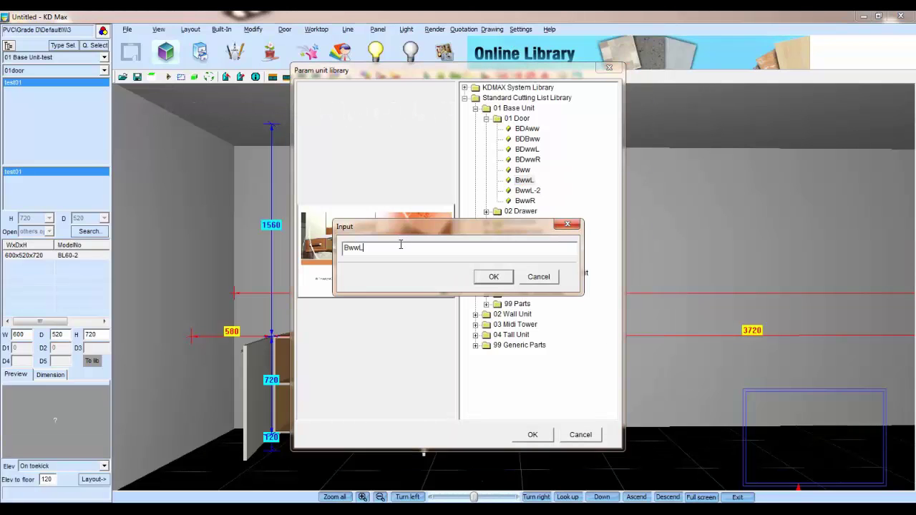
pyautogui.write('3')
pyautogui.click(494, 276)
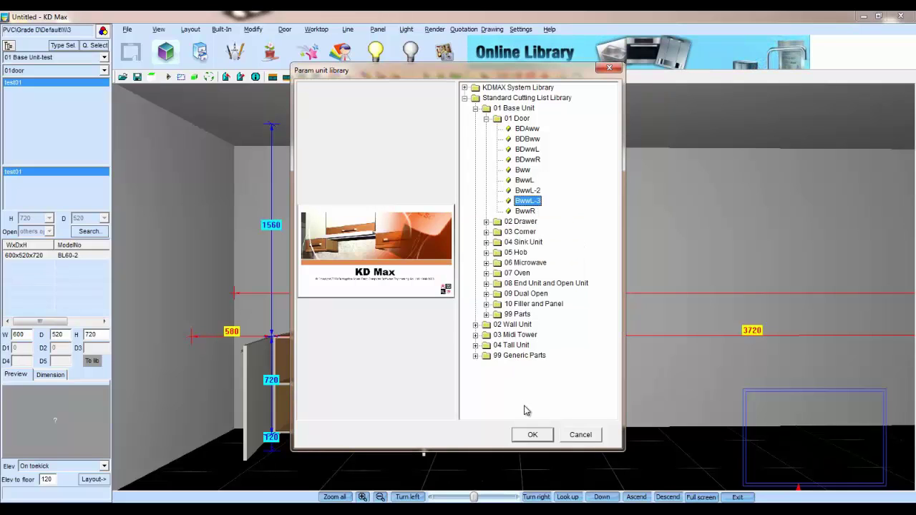
# Set BwwL-3's adjustable shelf quantity A13 to 2.
pyautogui.doubleClick(525, 202)
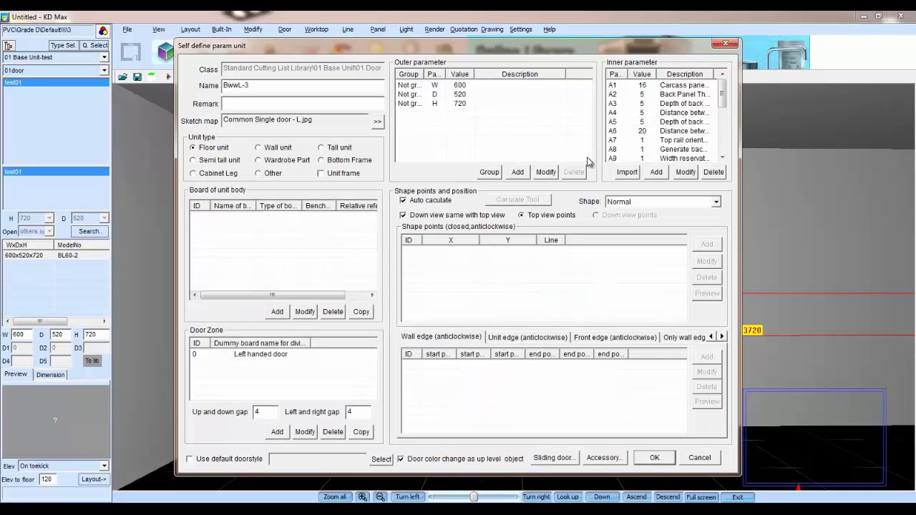
pyautogui.moveTo(724, 93); pyautogui.dragTo(724, 111)
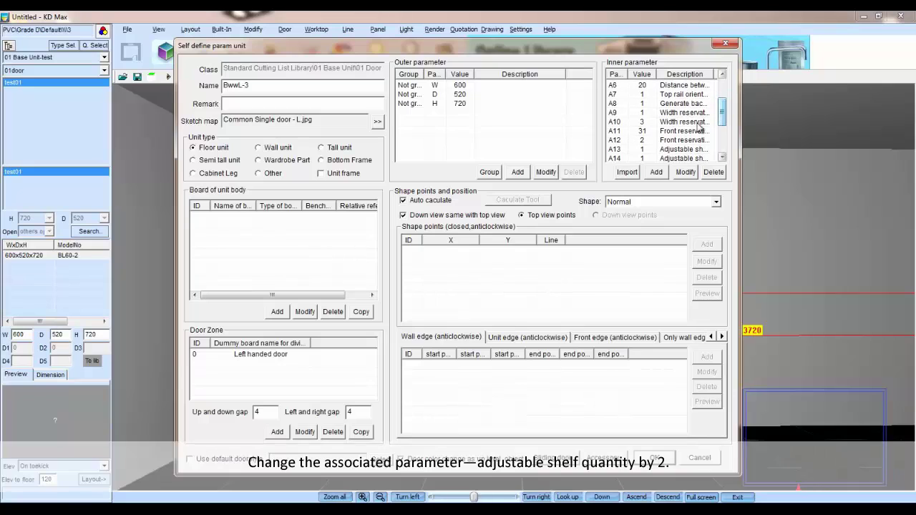
pyautogui.click(682, 149)
pyautogui.doubleClick(681, 150)
pyautogui.click(437, 193)
pyautogui.click(455, 374)
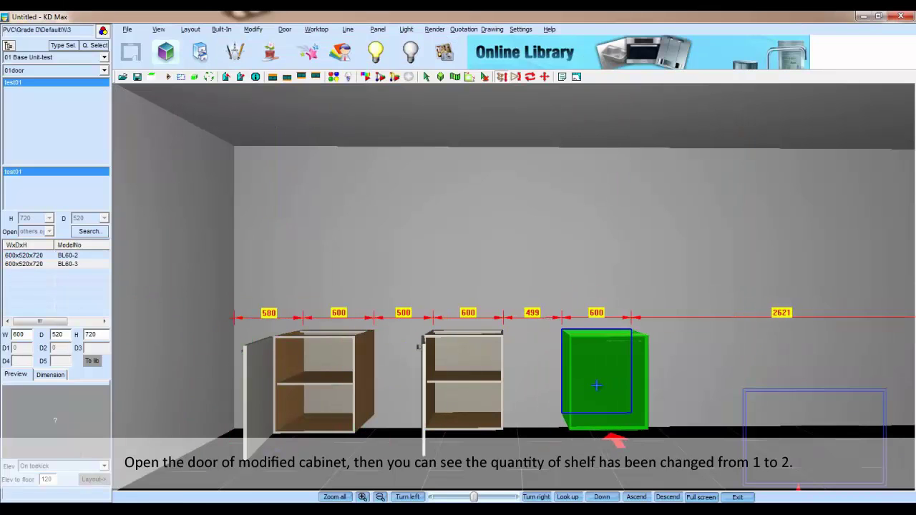
# Place the two-shelf cabinet beside the others and open its door.
pyautogui.click(576, 348)
pyautogui.click(284, 28)
pyautogui.moveTo(298, 60)
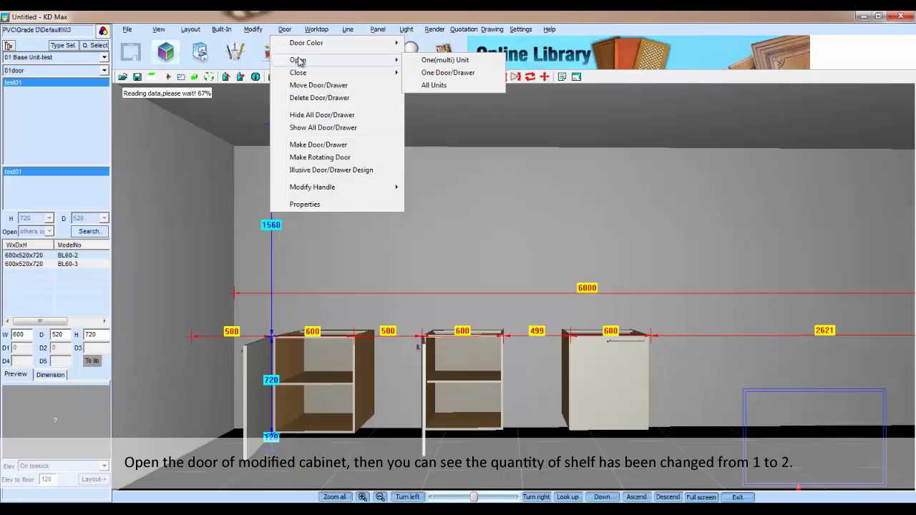
pyautogui.click(427, 62)
pyautogui.click(587, 367)
pyautogui.click(440, 297)
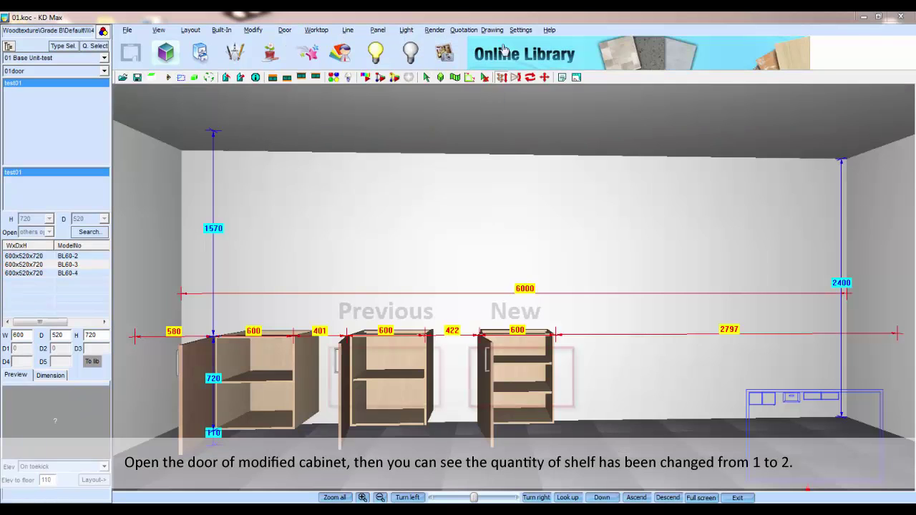
# Run Export Cutting list from Settings for the three placed cabinets.
pyautogui.click(518, 30)
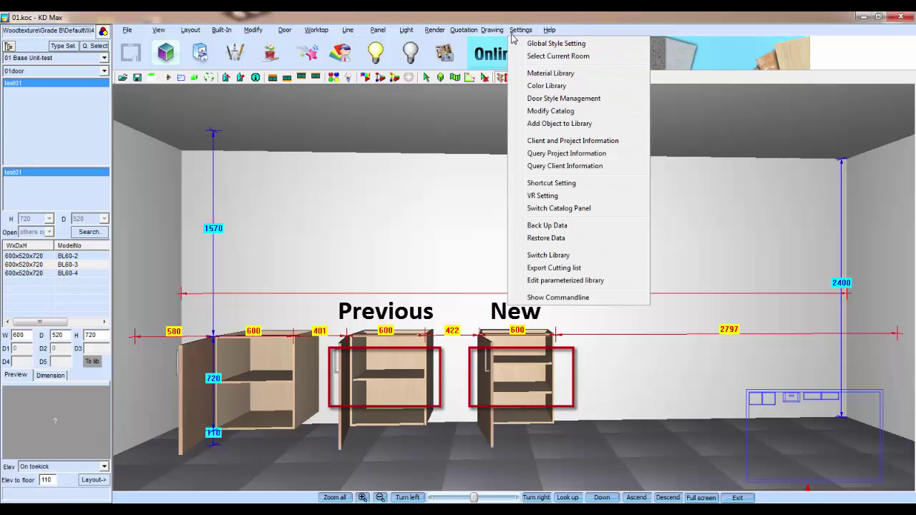
pyautogui.click(570, 267)
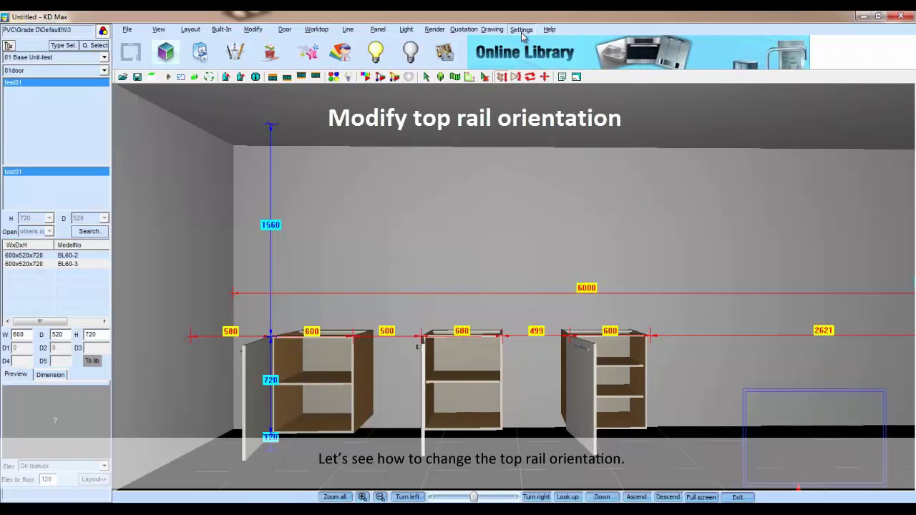
# Copy BwwL as BwwL-4 and open its A7 top rail orientation parameter.
pyautogui.click(520, 30)
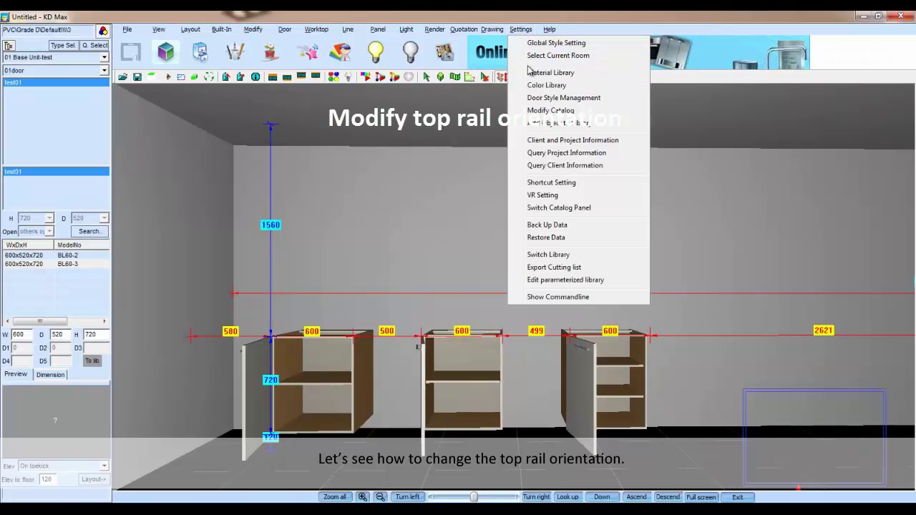
pyautogui.click(548, 279)
pyautogui.rightClick(525, 183)
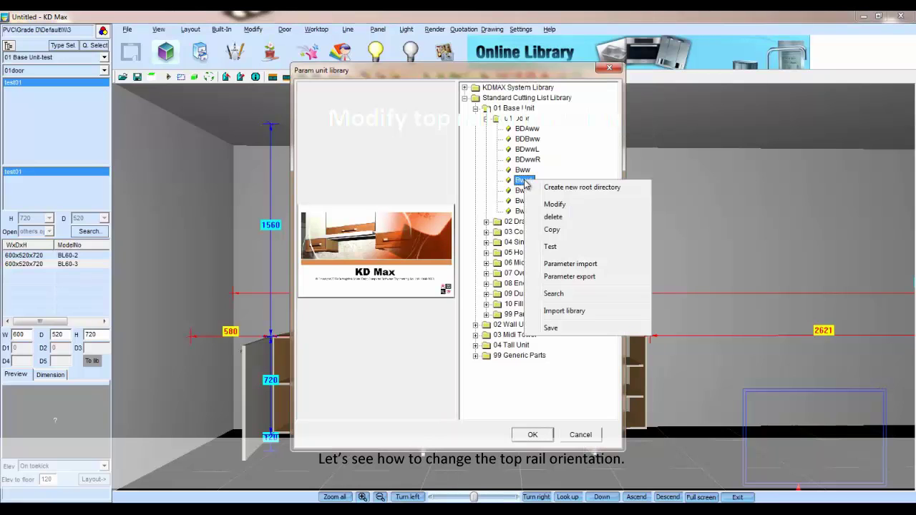
pyautogui.click(552, 230)
pyautogui.write('-4')
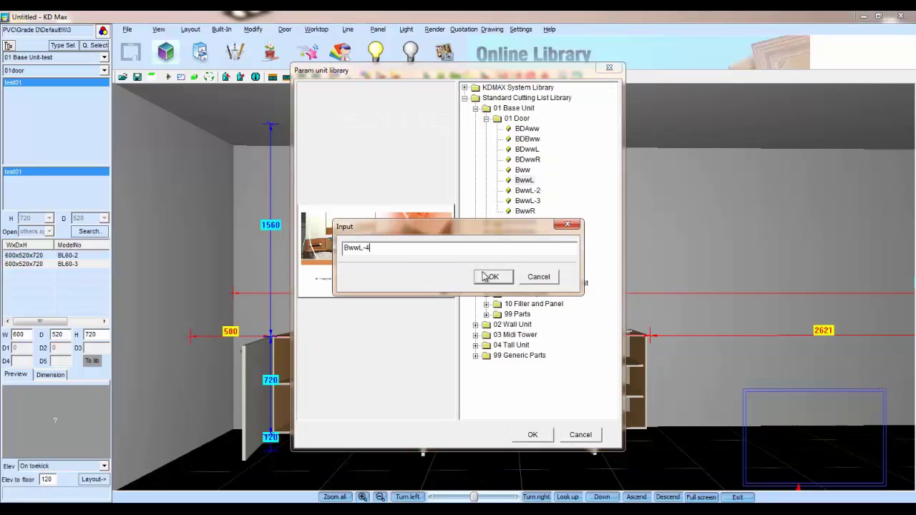
pyautogui.click(491, 278)
pyautogui.doubleClick(520, 213)
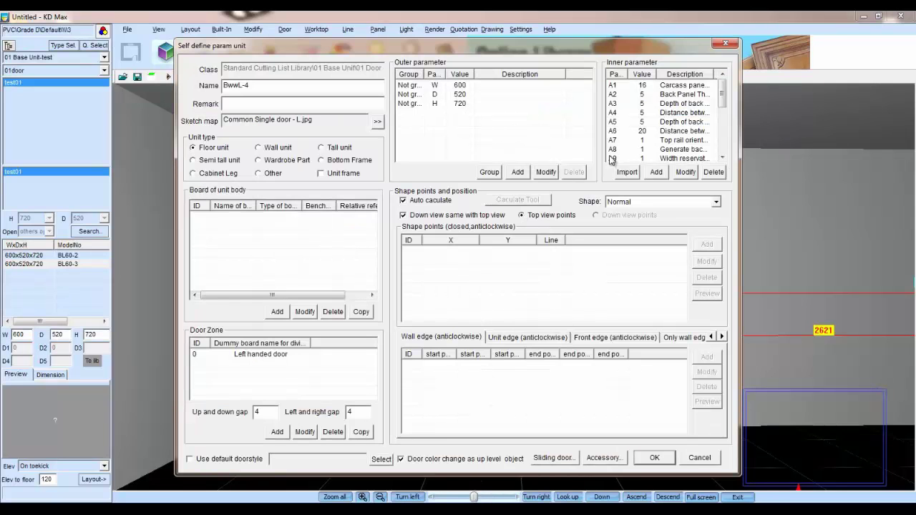
pyautogui.doubleClick(642, 140)
pyautogui.write('2')
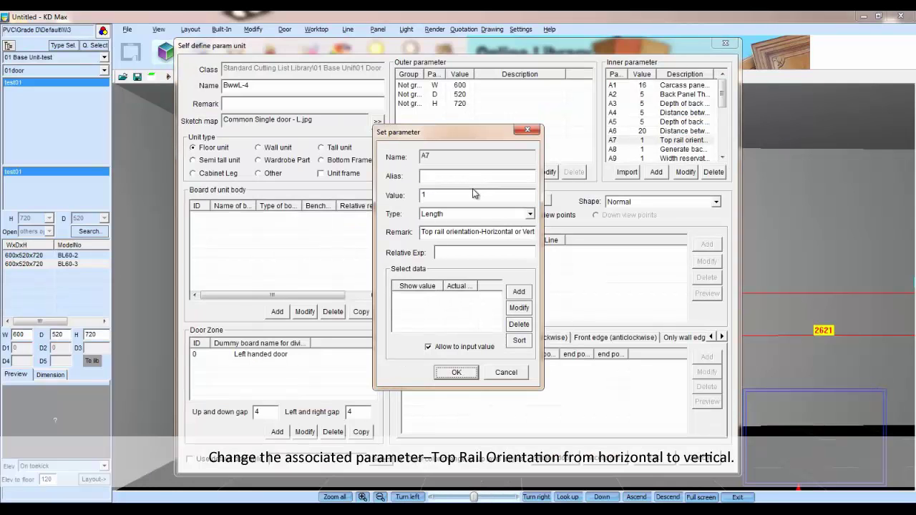
# Save A7 as 2, close the library and accept the consistency check.
pyautogui.click(455, 372)
pyautogui.click(645, 462)
pyautogui.click(535, 436)
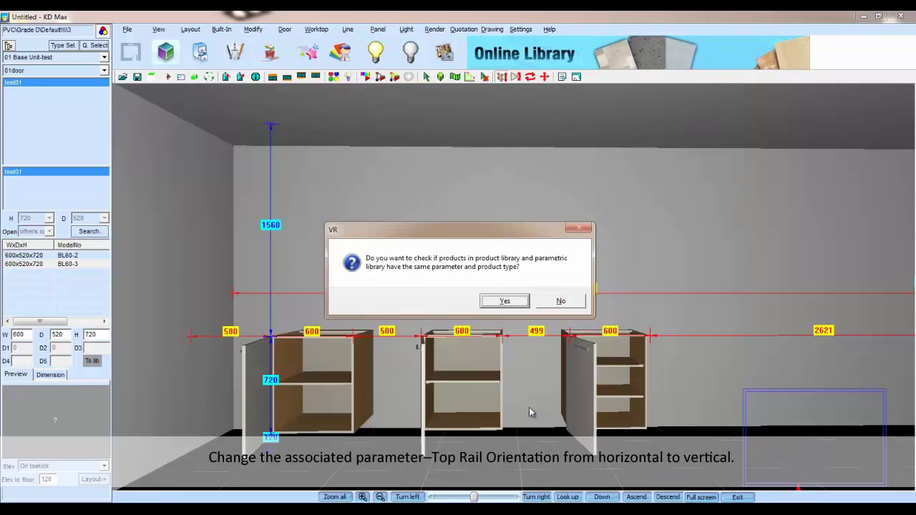
pyautogui.click(503, 302)
# Switch library and place BL60-4 at the right end of the wall.
pyautogui.click(520, 30)
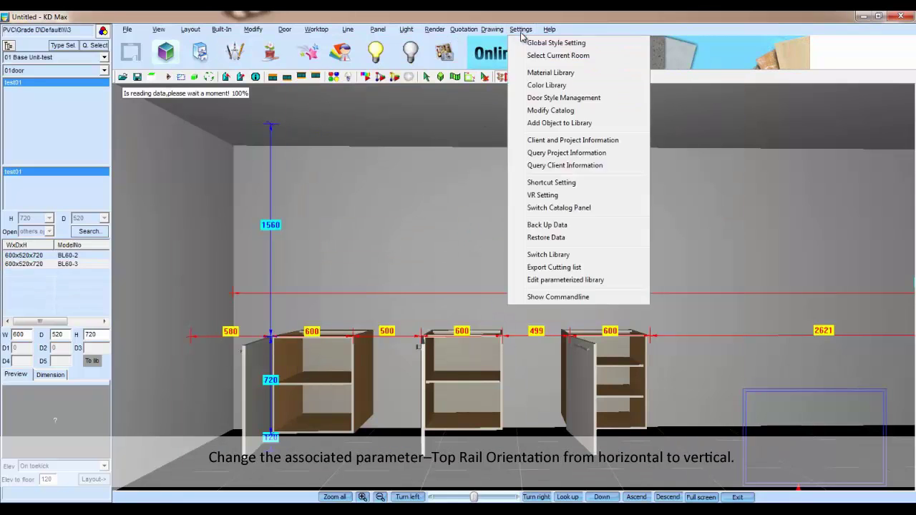
pyautogui.click(535, 296)
pyautogui.click(460, 276)
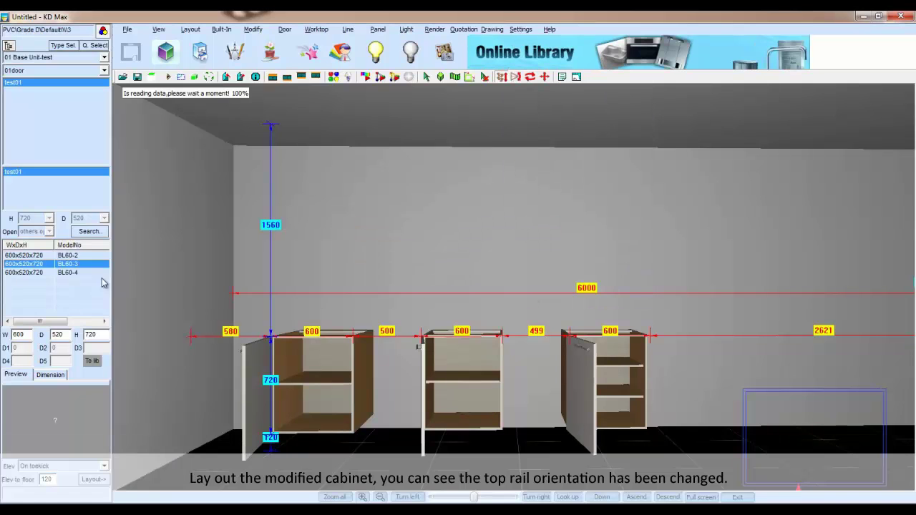
pyautogui.click(725, 392)
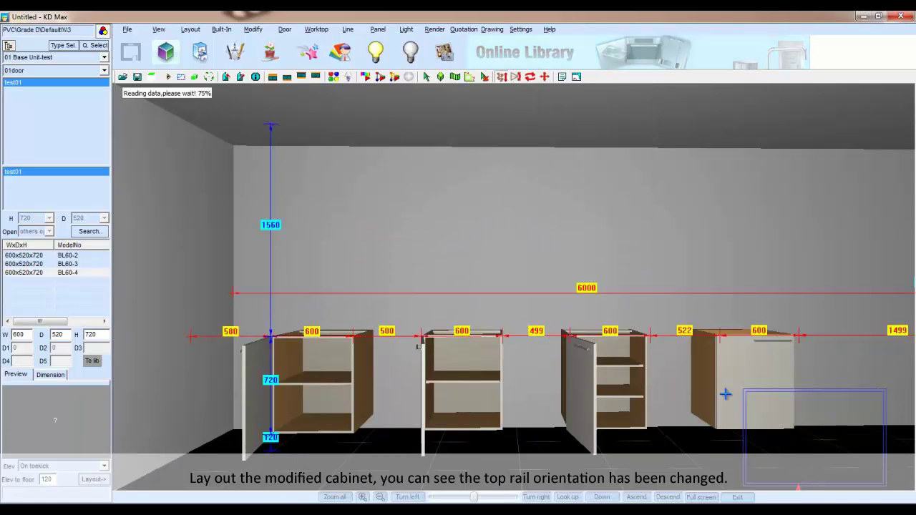
# Open BL60-4's door and export the cutting list to a spreadsheet.
pyautogui.click(285, 30)
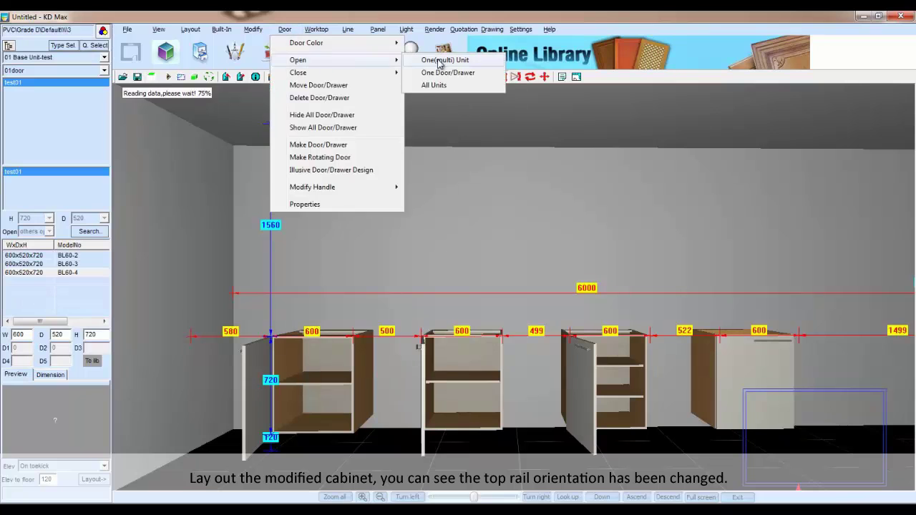
pyautogui.click(440, 71)
pyautogui.click(747, 395)
pyautogui.click(433, 297)
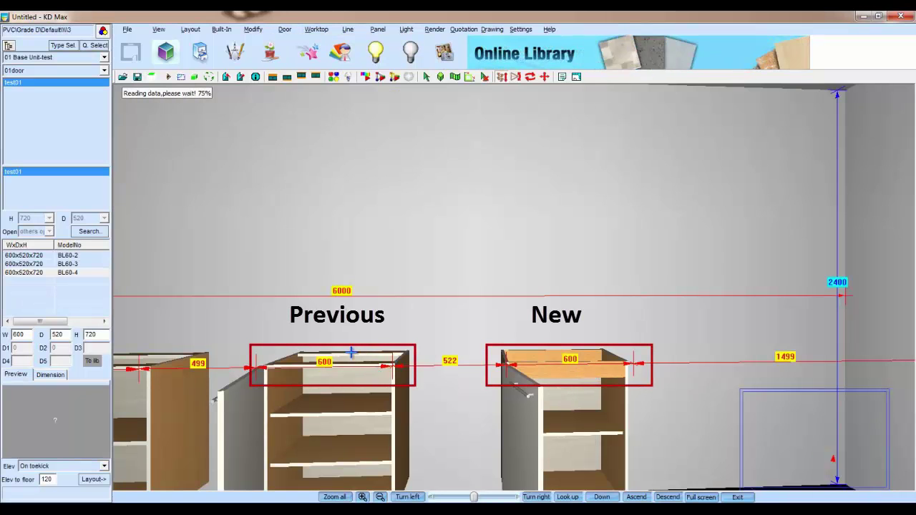
pyautogui.click(520, 29)
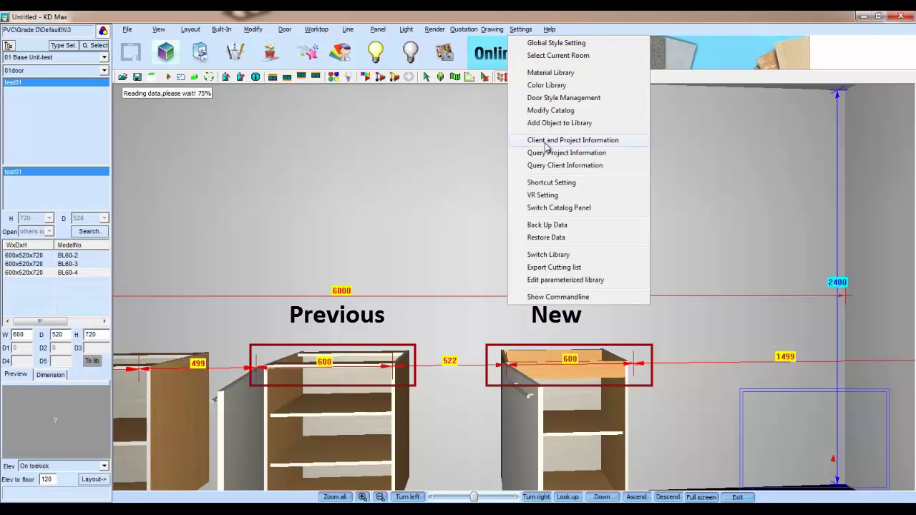
pyautogui.click(545, 267)
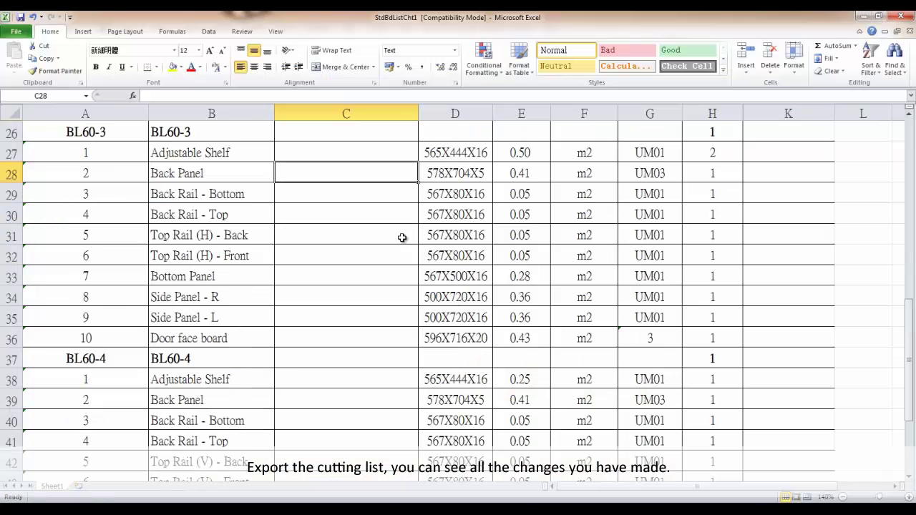
# Scroll the cutting list down to rows 32–47 showing BL60-4's vertical top rails.
pyautogui.scroll(-1, 402, 237)
pyautogui.scroll(-1, 402, 237)
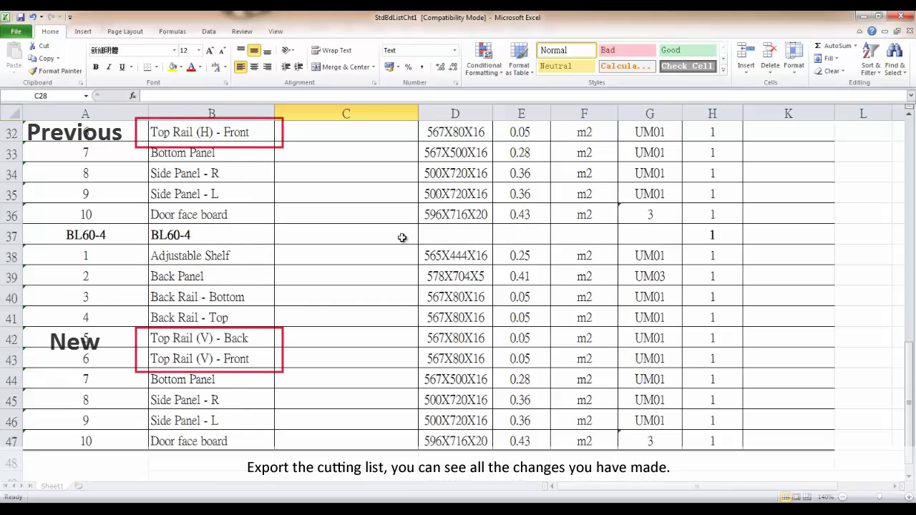